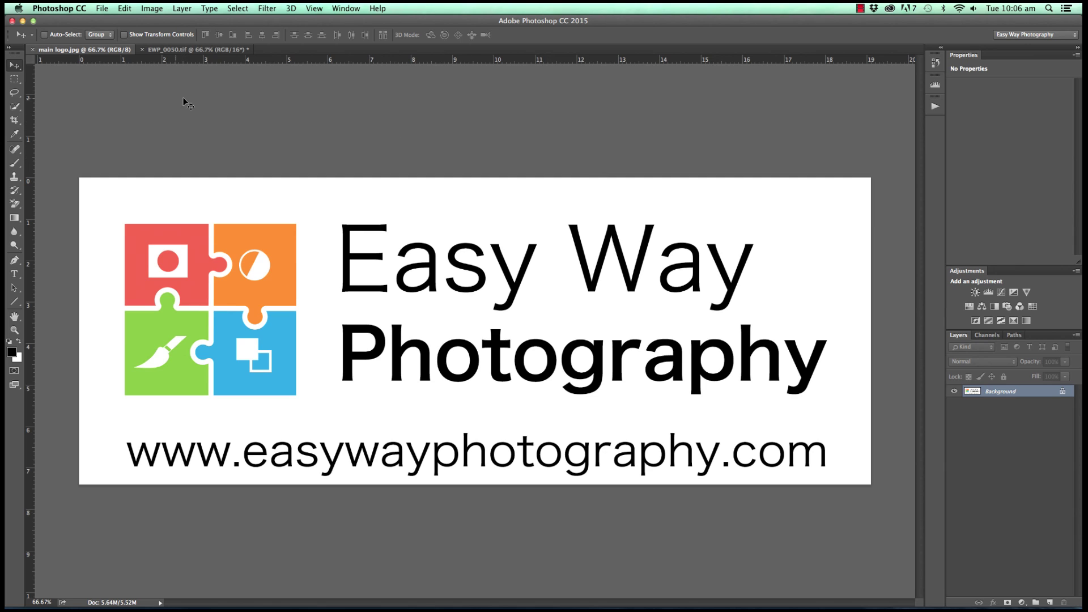
# Open EWP_0050.tif, the sepia photo of two timber posts, from the File menu
pyautogui.click(103, 9)
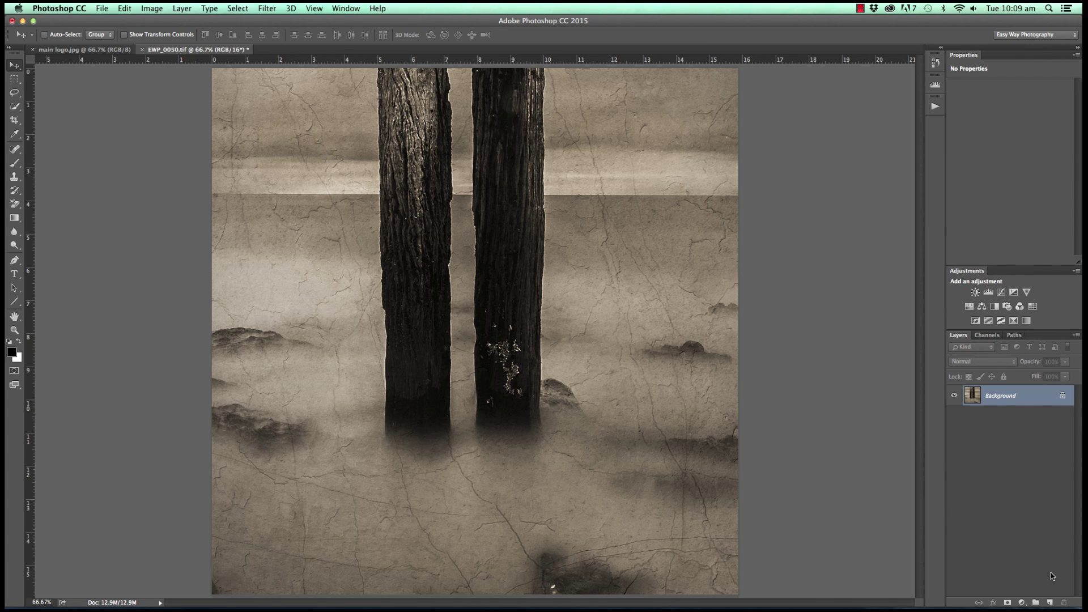
# Add an empty Layer 1 above the Background and set its blend mode to Darken
pyautogui.click(1051, 602)
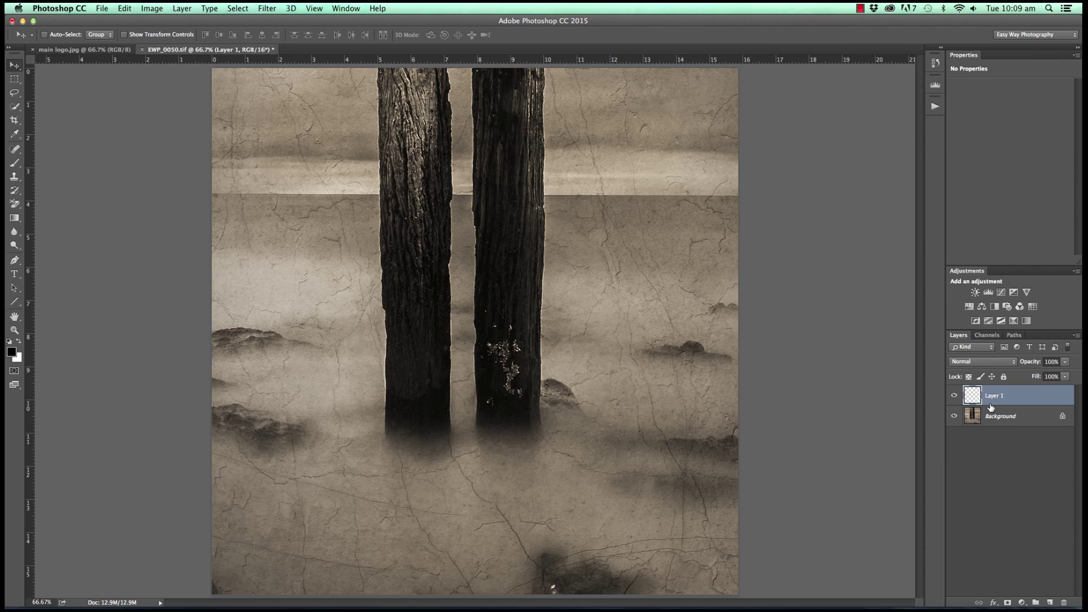
pyautogui.click(998, 362)
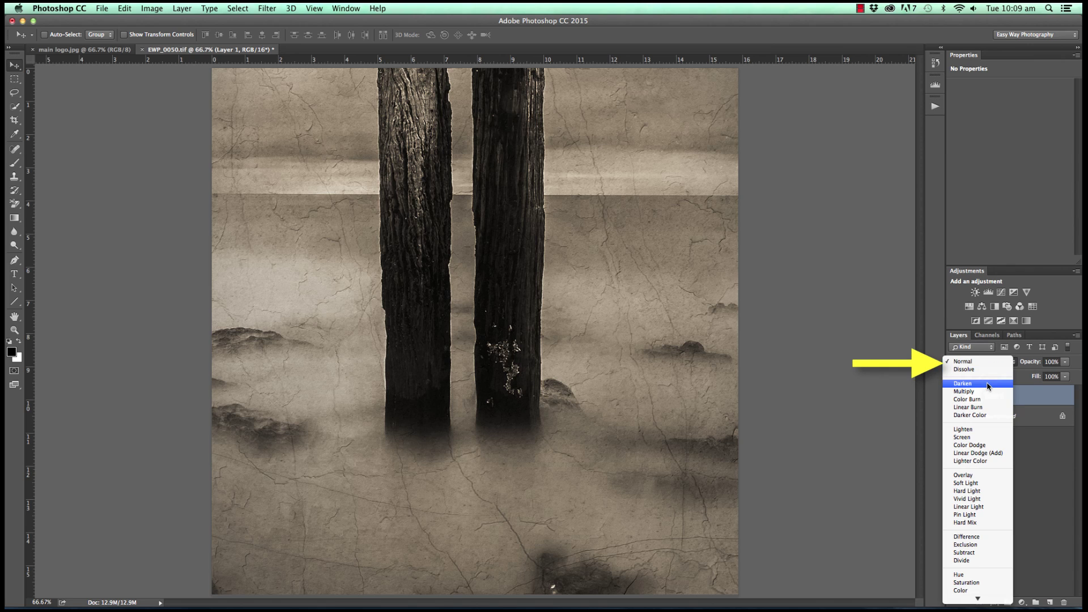
pyautogui.click(987, 385)
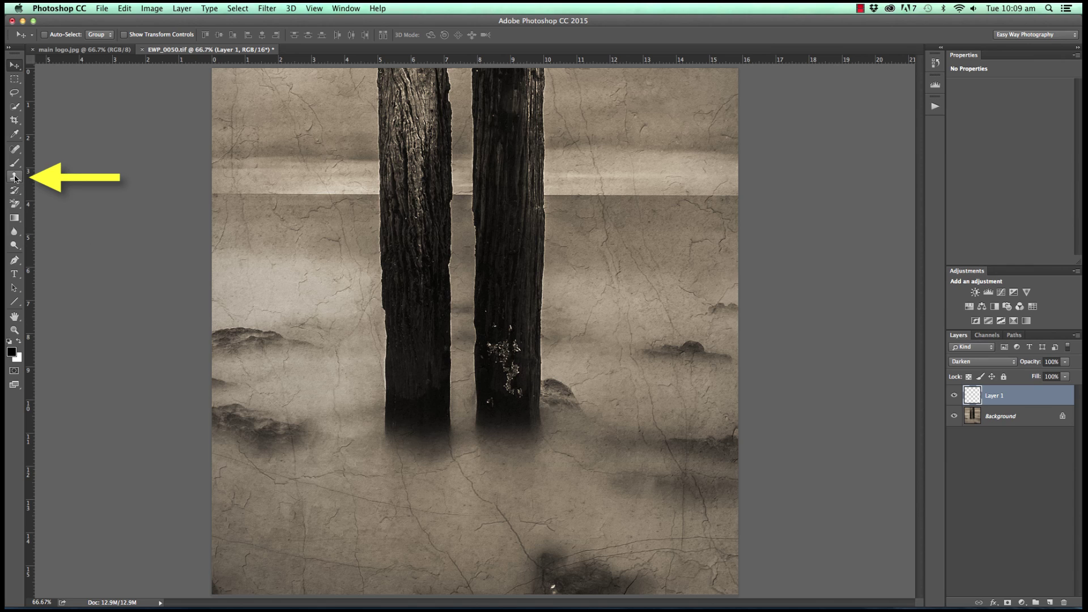
# Select the Clone Stamp Tool instead of the Pattern Stamp
pyautogui.click(14, 177)
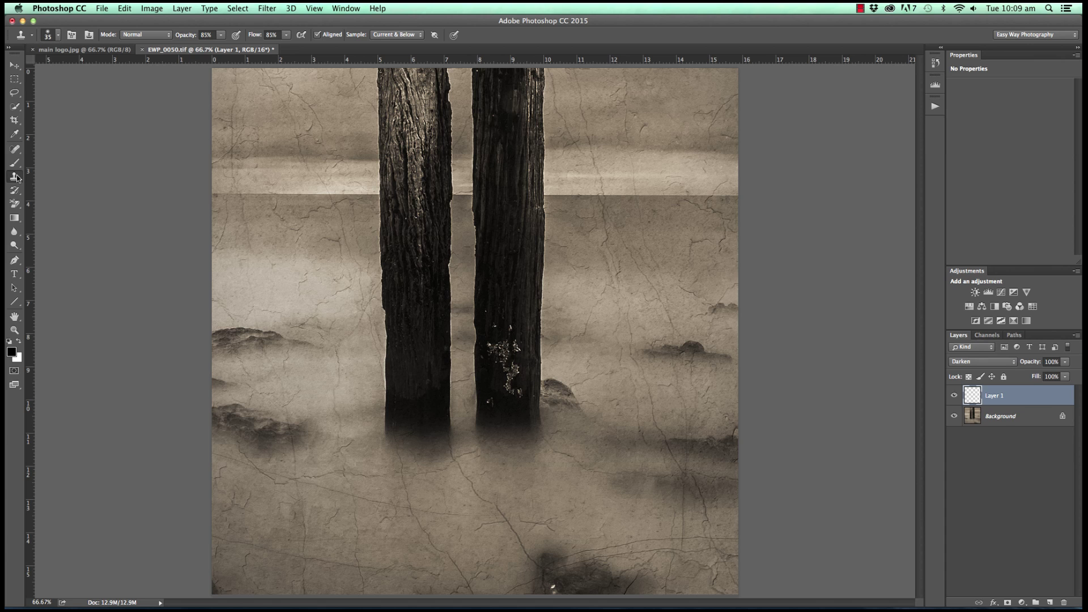
pyautogui.click(17, 178)
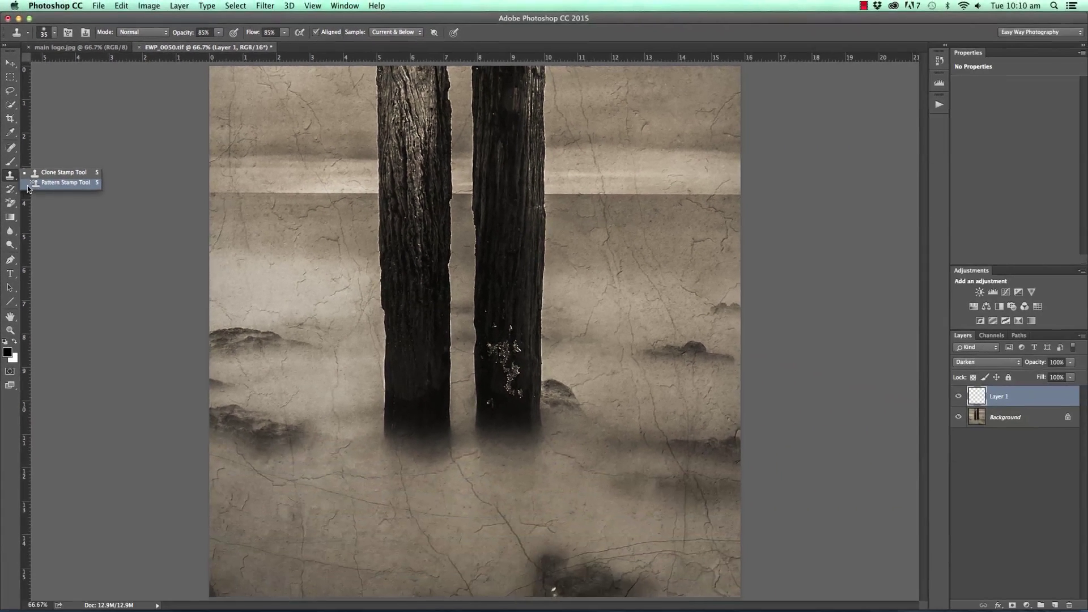
pyautogui.click(55, 173)
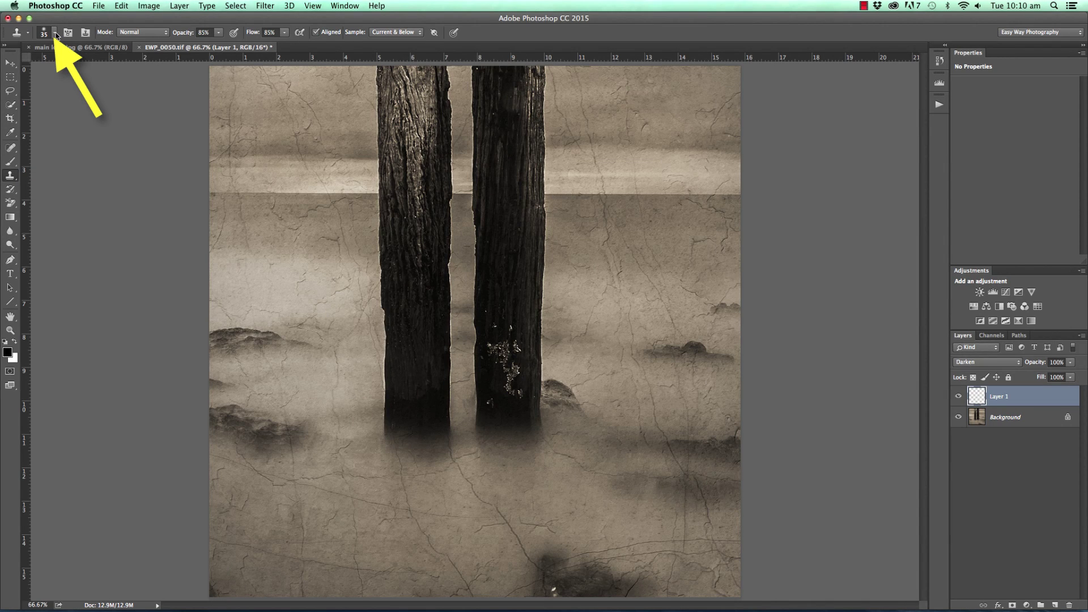
# Set the clone brush to 35 px size with 0% hardness
pyautogui.click(55, 34)
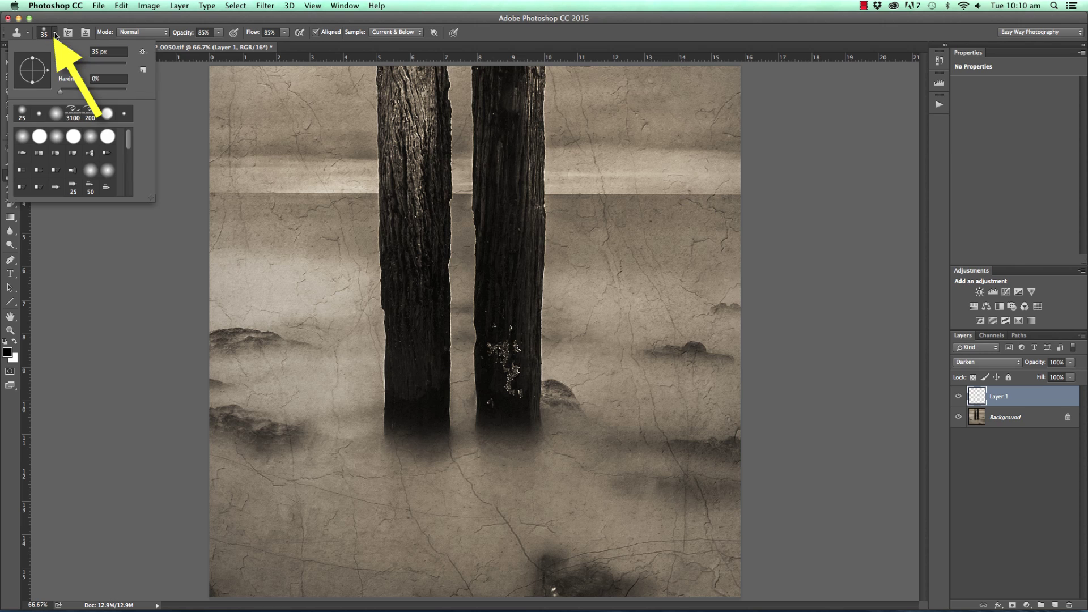
pyautogui.click(59, 91)
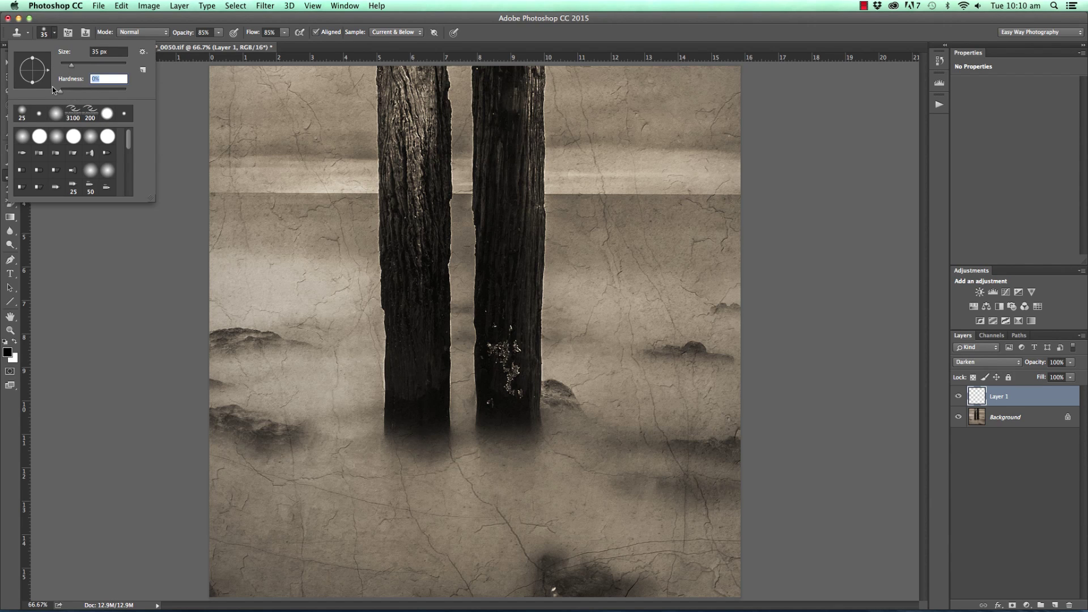
pyautogui.click(55, 34)
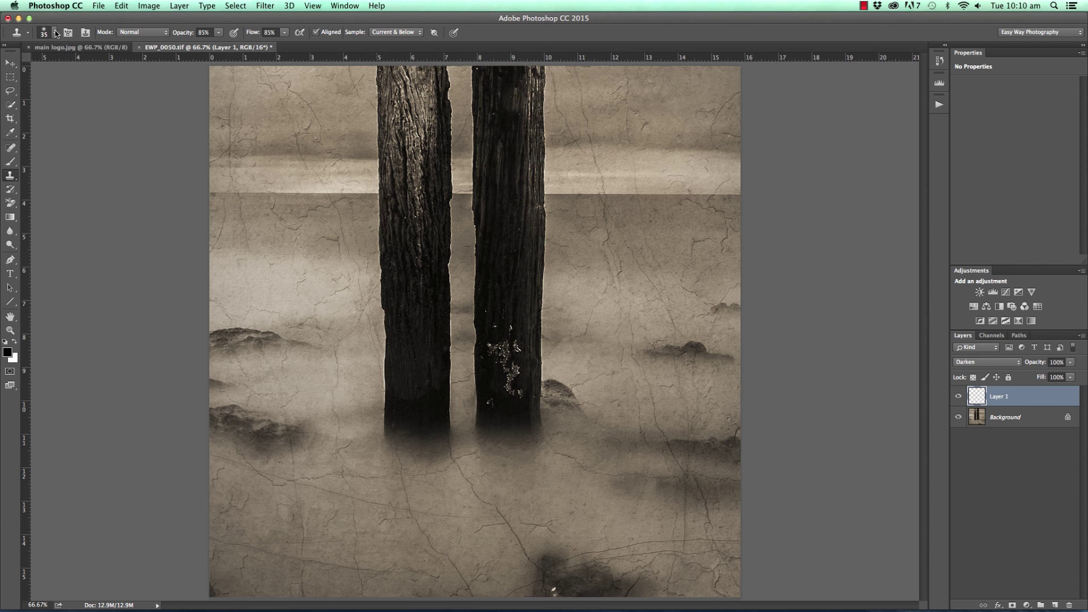
pyautogui.rightClick(287, 225)
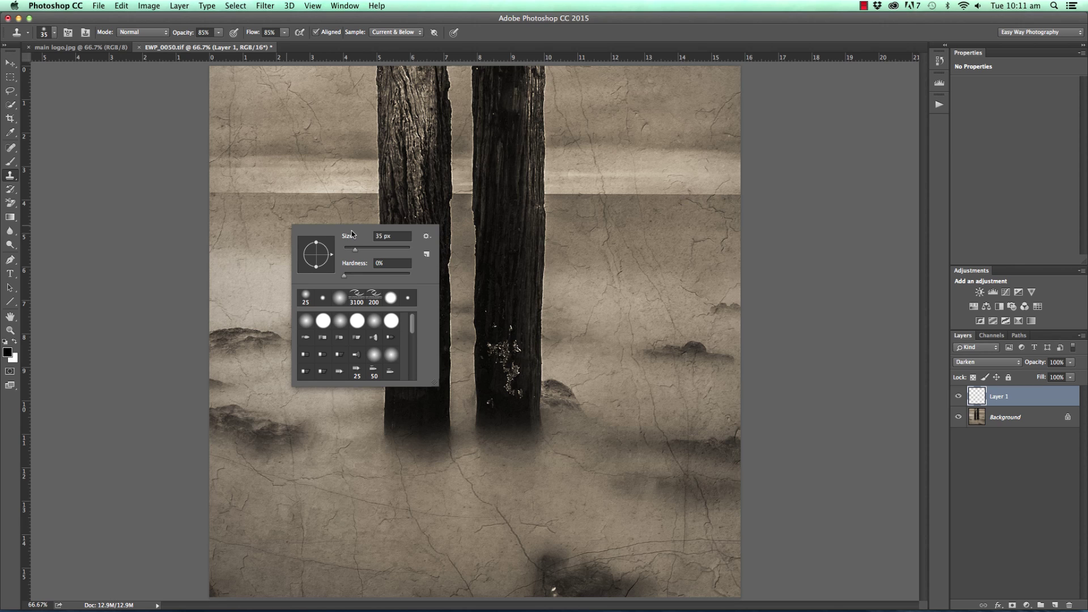
pyautogui.click(389, 21)
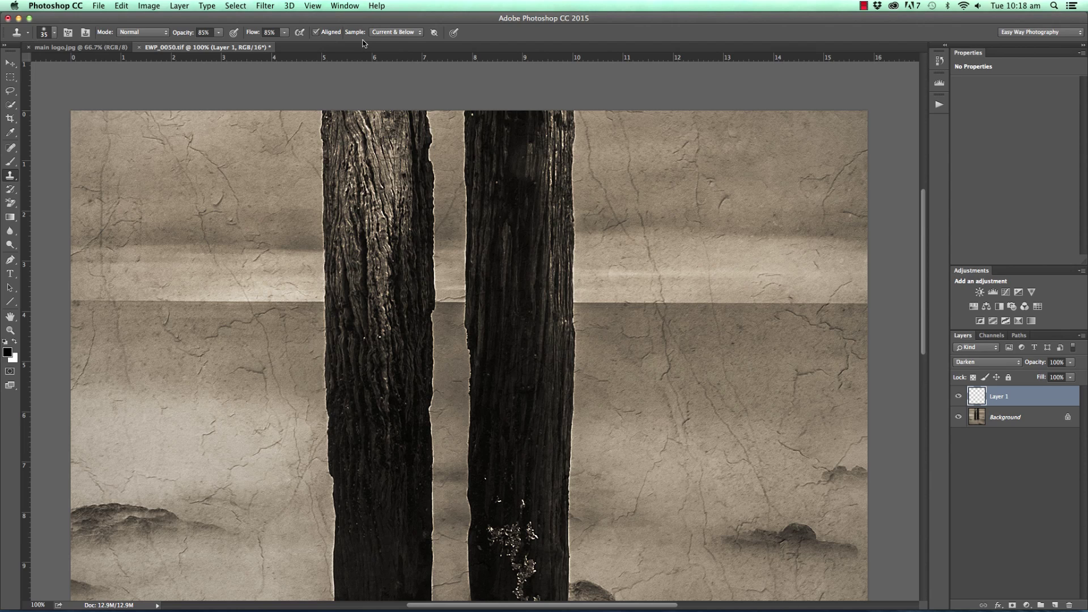
pyautogui.click(418, 34)
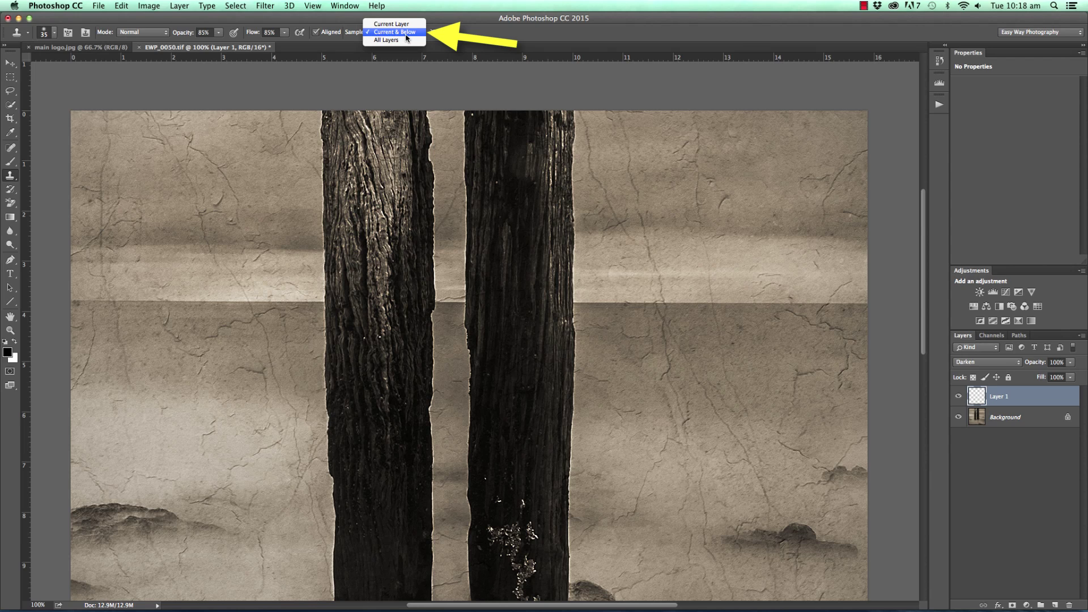
pyautogui.click(416, 33)
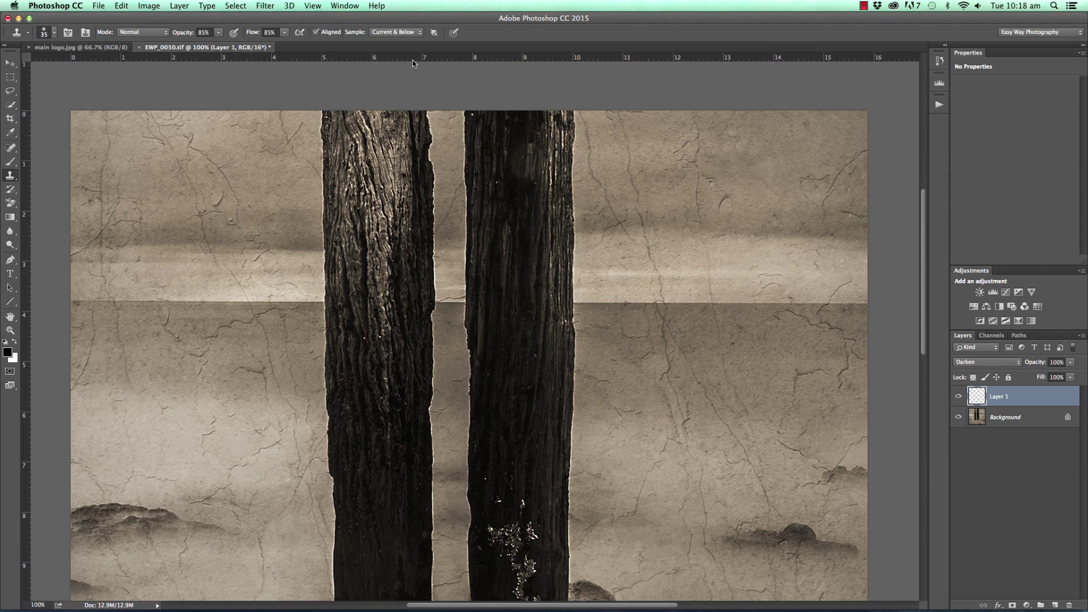
pyautogui.click(418, 33)
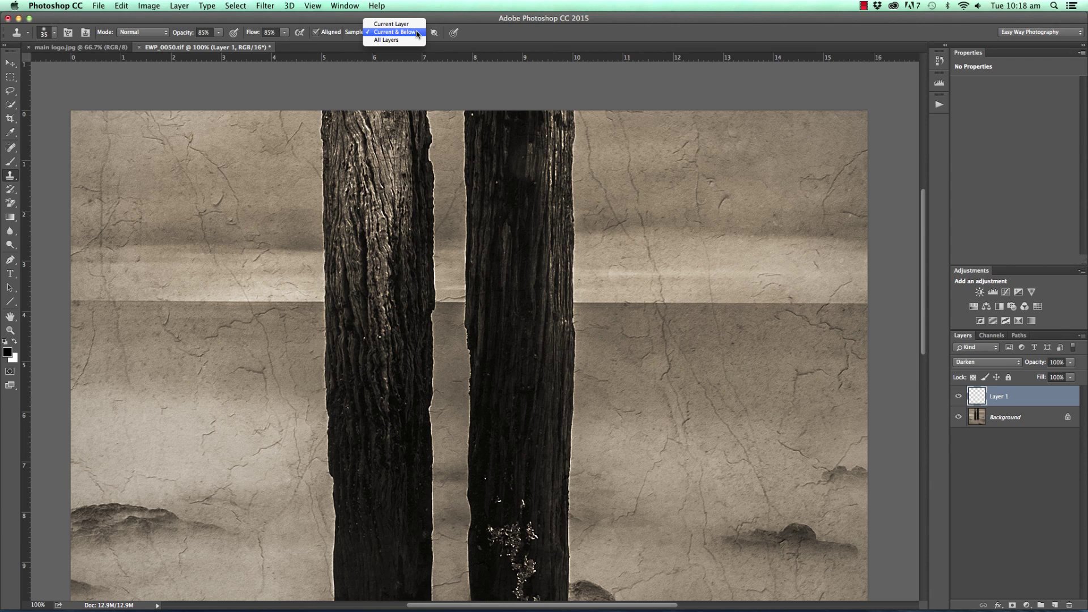
pyautogui.click(398, 24)
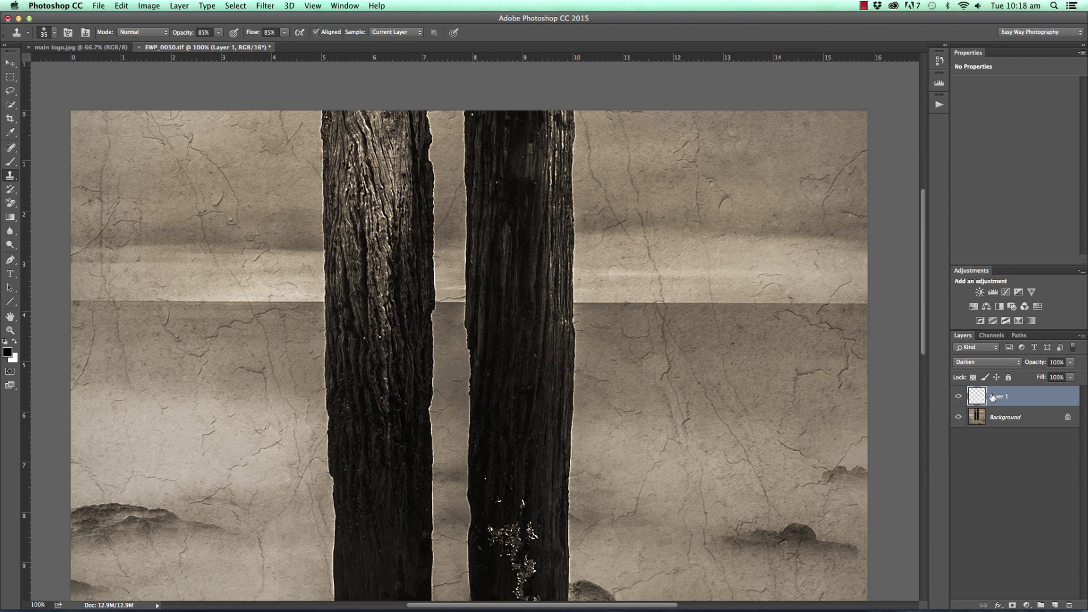
pyautogui.click(420, 34)
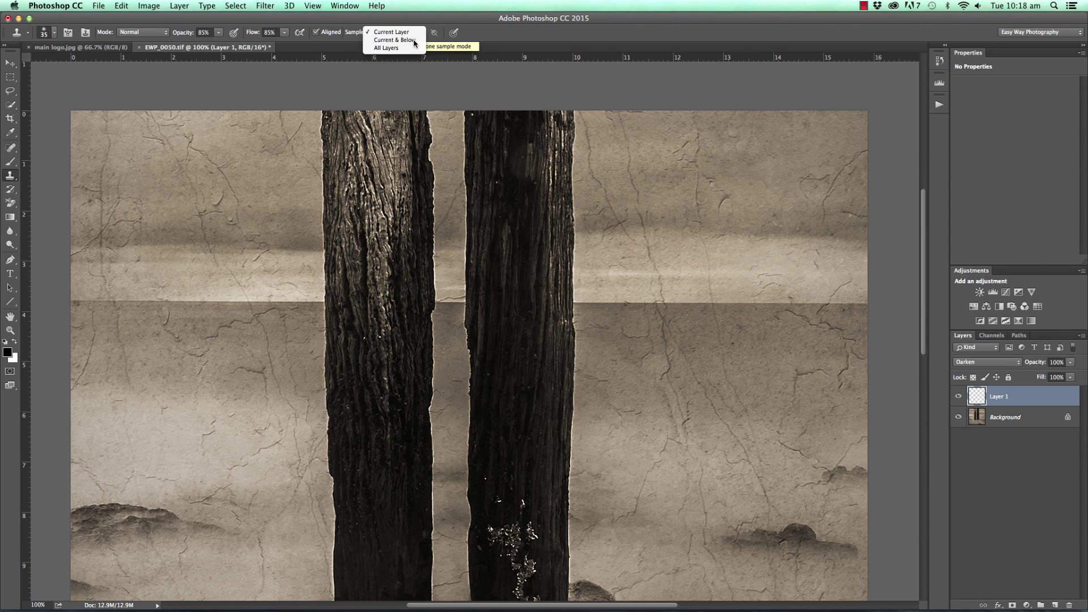
pyautogui.click(415, 40)
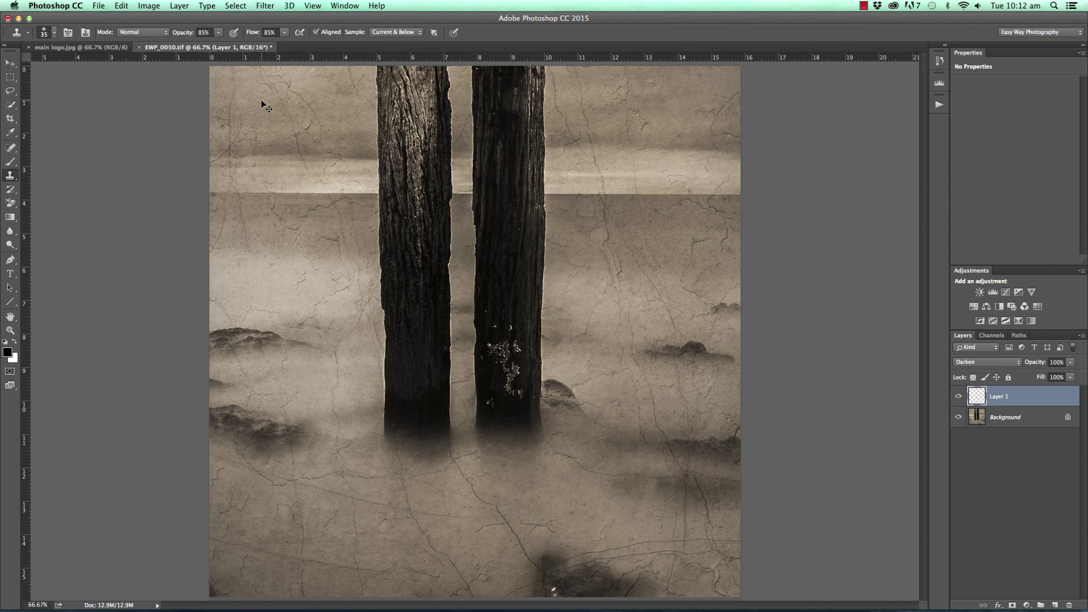
# At 100% zoom, sample beside the left post and clone down its left-edge halo
pyautogui.press('super+1')
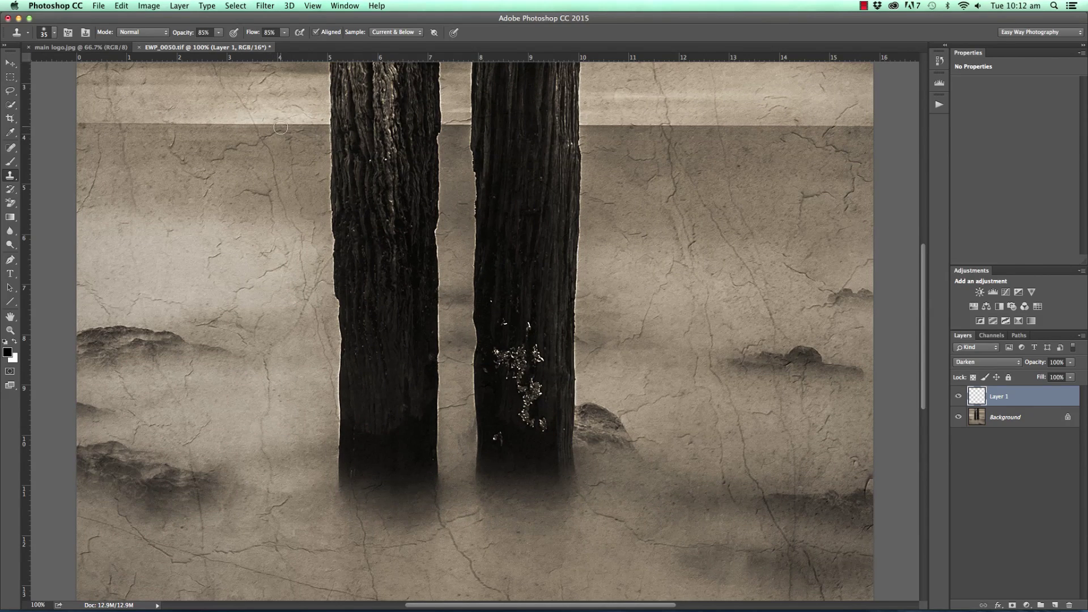
pyautogui.moveTo(281, 123); pyautogui.dragTo(275, 300)
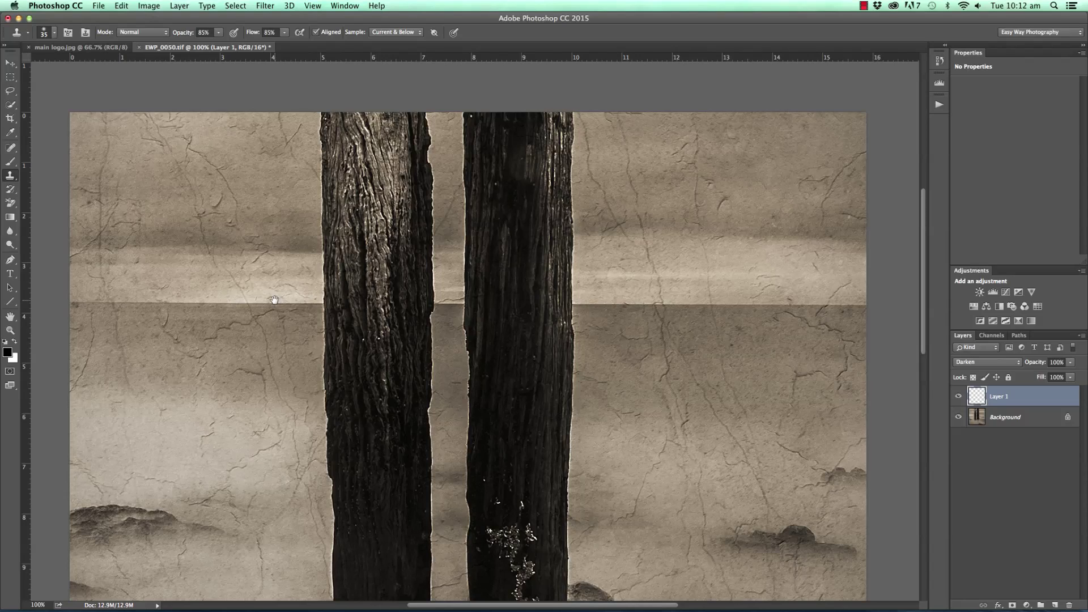
pyautogui.keyDown('alt'); pyautogui.click(300, 200); pyautogui.keyUp('alt')
pyautogui.moveTo(321, 192); pyautogui.dragTo(324, 377)
pyautogui.press('v')
pyautogui.press('super+equal')
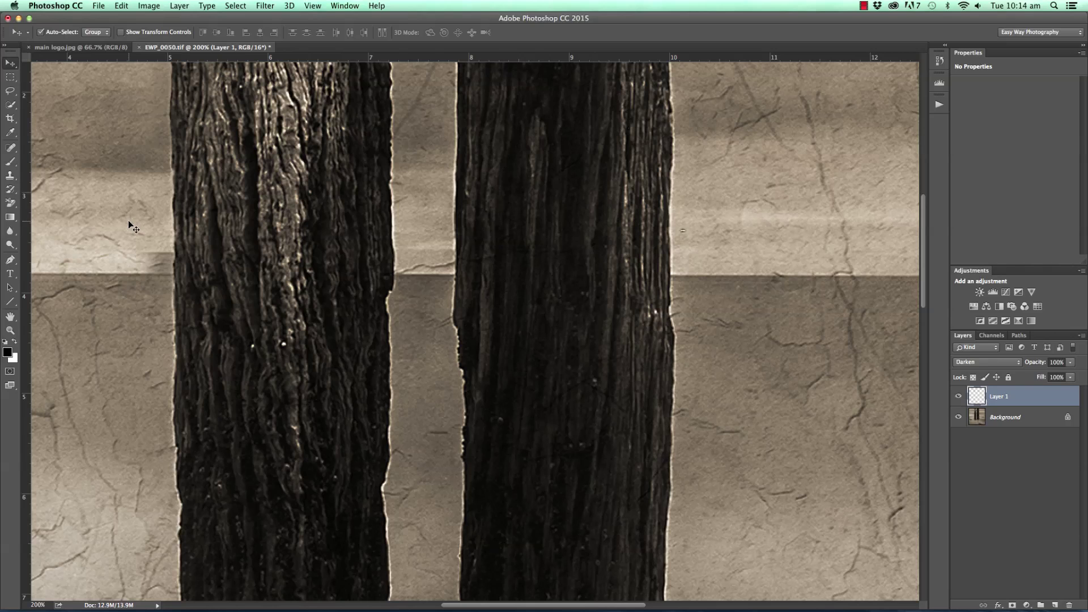
# Return to 100% zoom and switch back to the Clone Stamp Tool
pyautogui.press('super+minus')
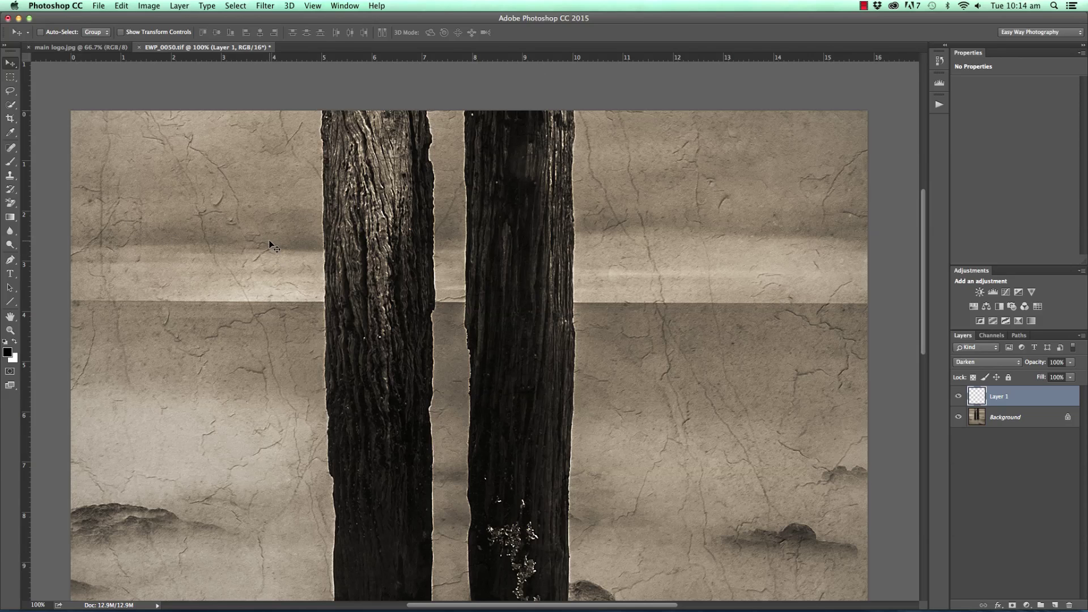
pyautogui.press('s')
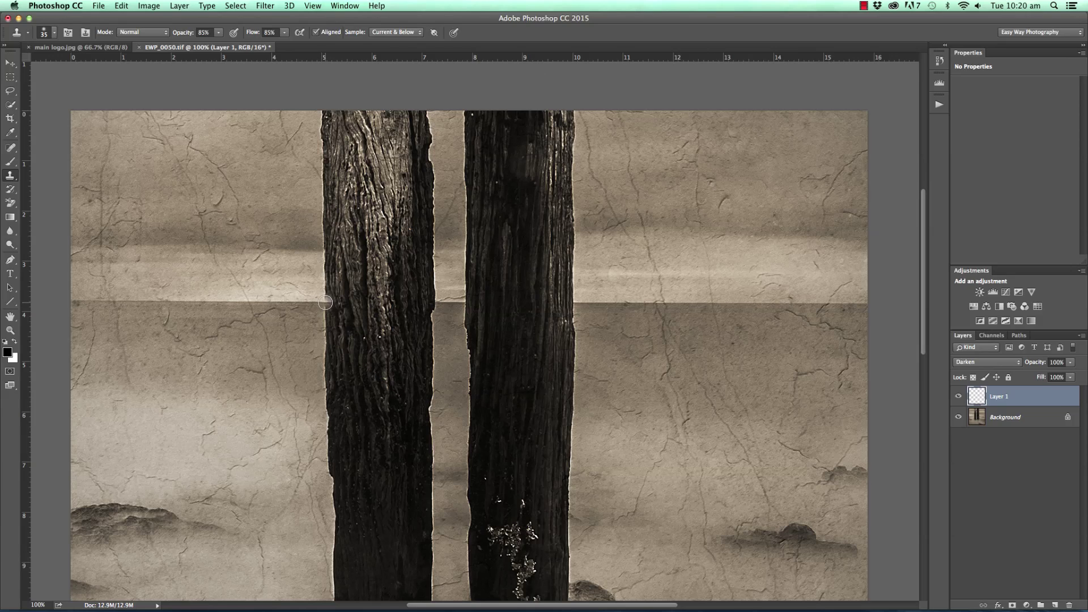
# Clone dark texture up and down the left post's left edge, removing its bright halo
pyautogui.click(325, 302)
pyautogui.moveTo(325, 302); pyautogui.dragTo(322, 113)
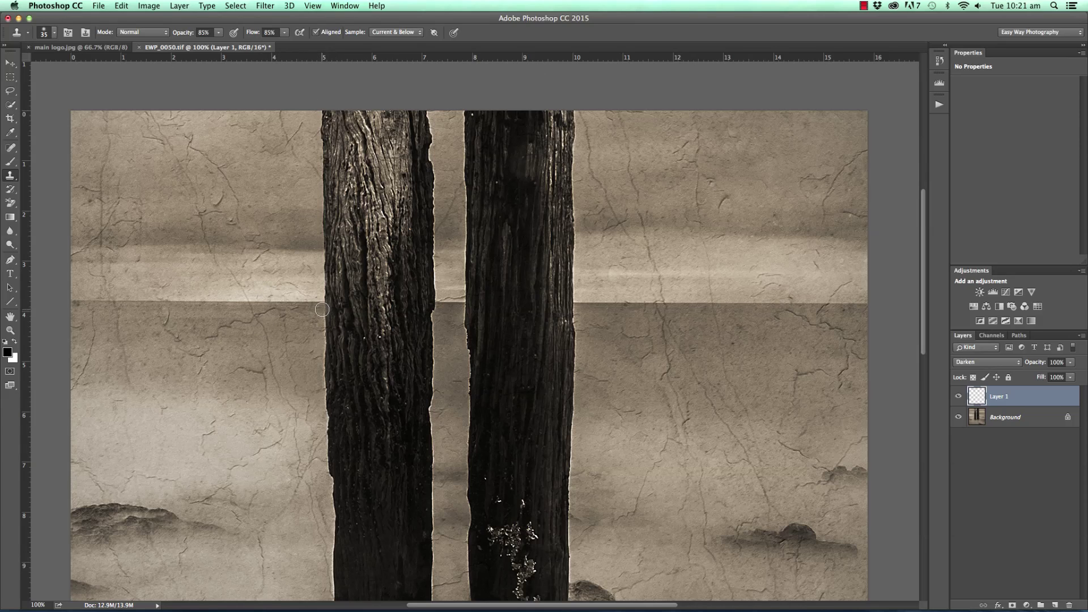
pyautogui.moveTo(322, 309)
pyautogui.mouseDown()
pyautogui.moveTo(334, 514)
pyautogui.moveTo(336, 477)
pyautogui.moveTo(326, 441)
pyautogui.moveTo(330, 322)
pyautogui.moveTo(336, 575)
pyautogui.mouseUp()
pyautogui.scroll(-5, 316, 540)
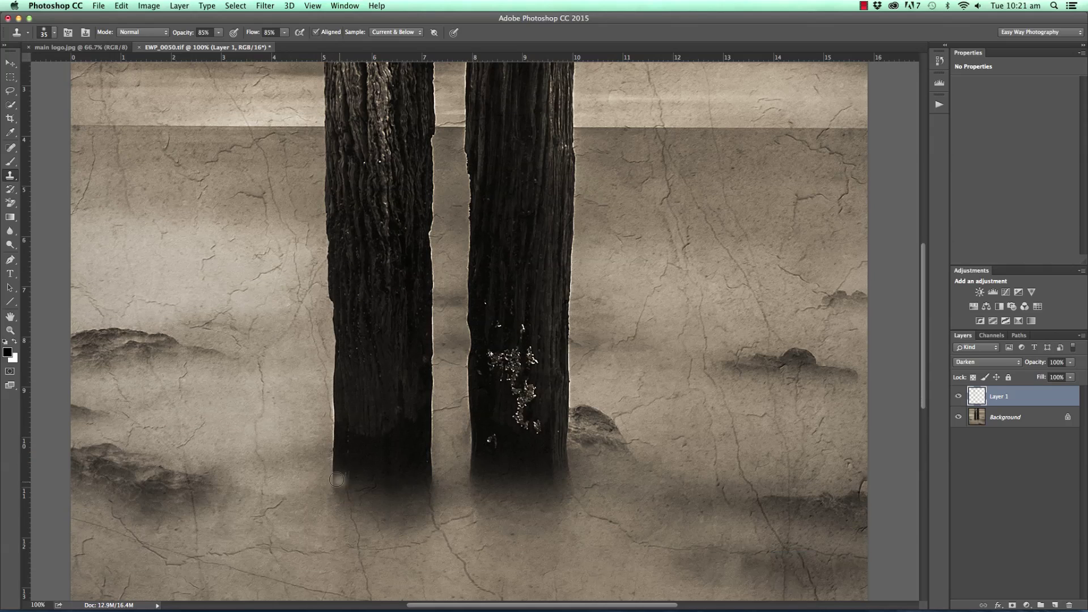
pyautogui.moveTo(336, 480); pyautogui.dragTo(328, 280)
pyautogui.scroll(1, 328, 280)
pyautogui.scroll(5, 328, 280)
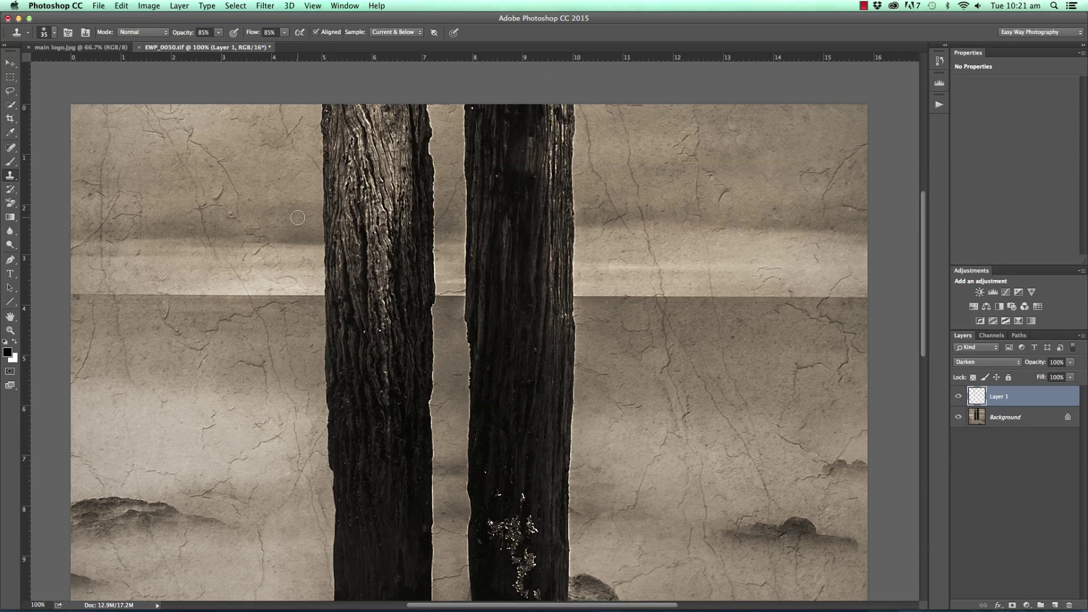
pyautogui.moveTo(322, 305); pyautogui.dragTo(329, 352)
pyautogui.moveTo(321, 107)
pyautogui.mouseDown()
pyautogui.moveTo(320, 342)
pyautogui.moveTo(333, 447)
pyautogui.moveTo(335, 434)
pyautogui.mouseUp()
pyautogui.scroll(-2, 334, 434)
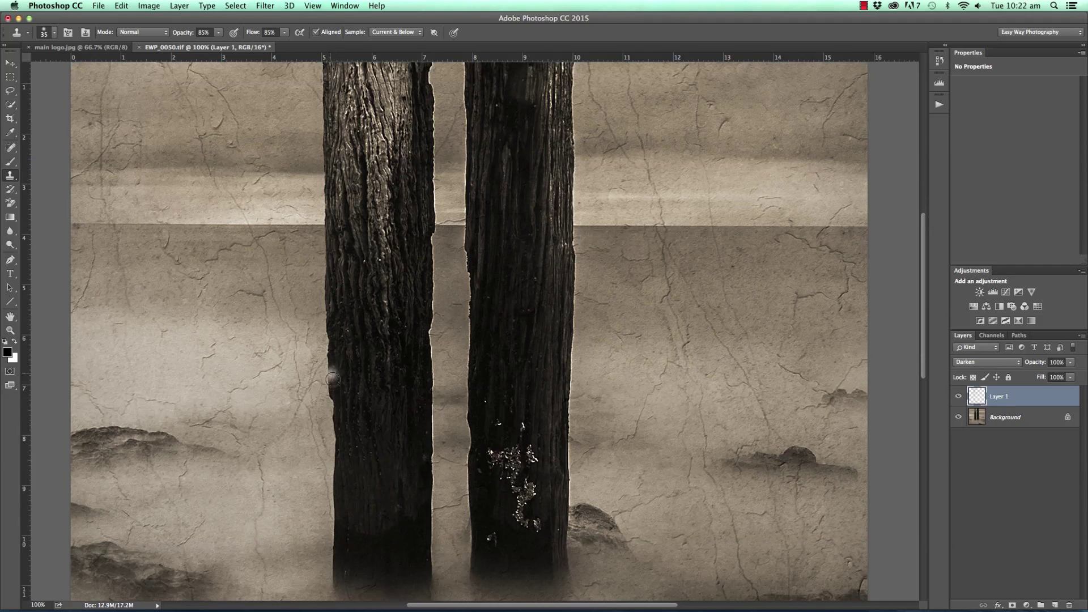
pyautogui.moveTo(332, 379); pyautogui.dragTo(329, 366)
pyautogui.scroll(3, 332, 556)
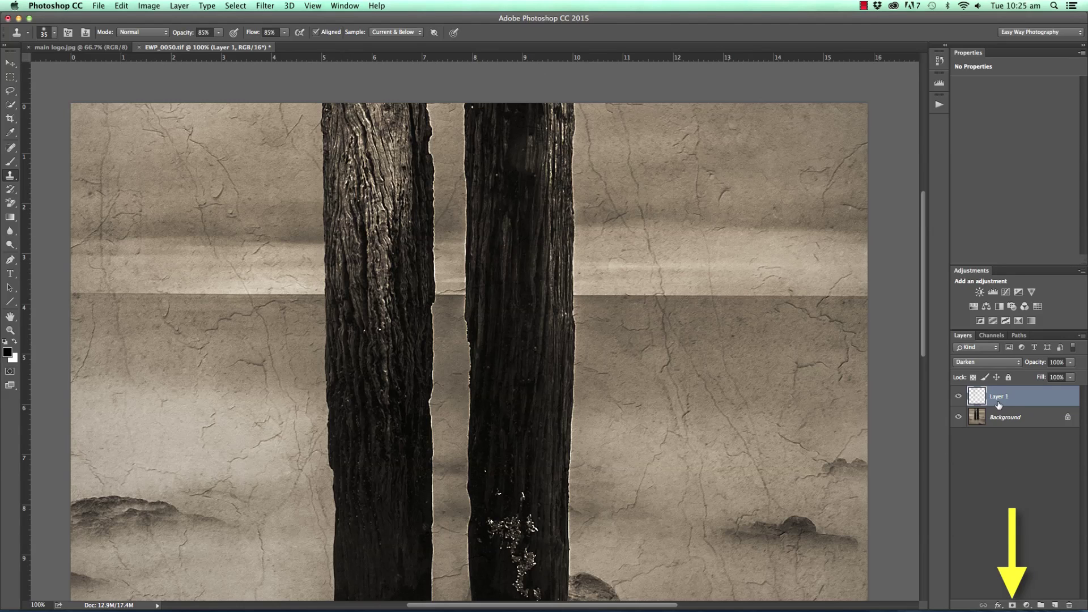
# Add a white mask to Layer 1 and target the layer's pixels for painting
pyautogui.click(1012, 605)
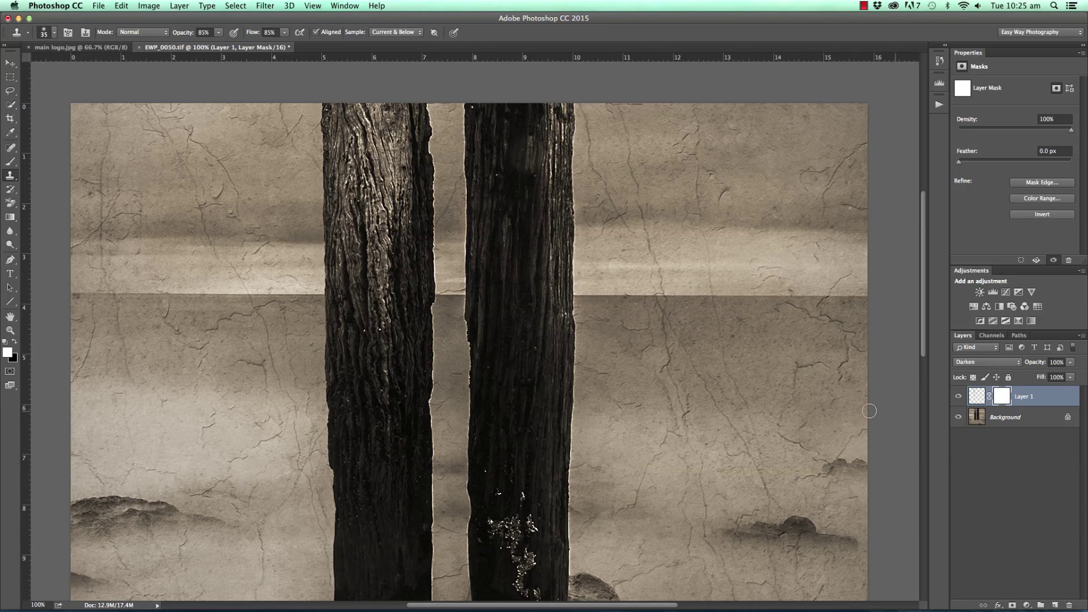
pyautogui.click(977, 399)
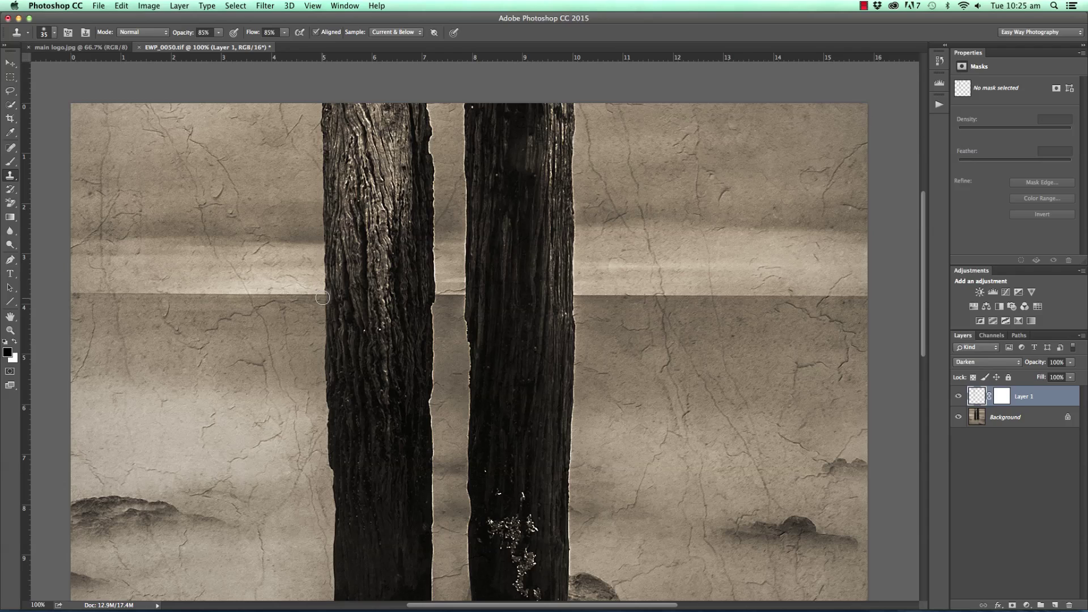
pyautogui.moveTo(485, 194); pyautogui.dragTo(479, 224)
pyautogui.press('super+z')
pyautogui.moveTo(464, 106); pyautogui.dragTo(463, 322)
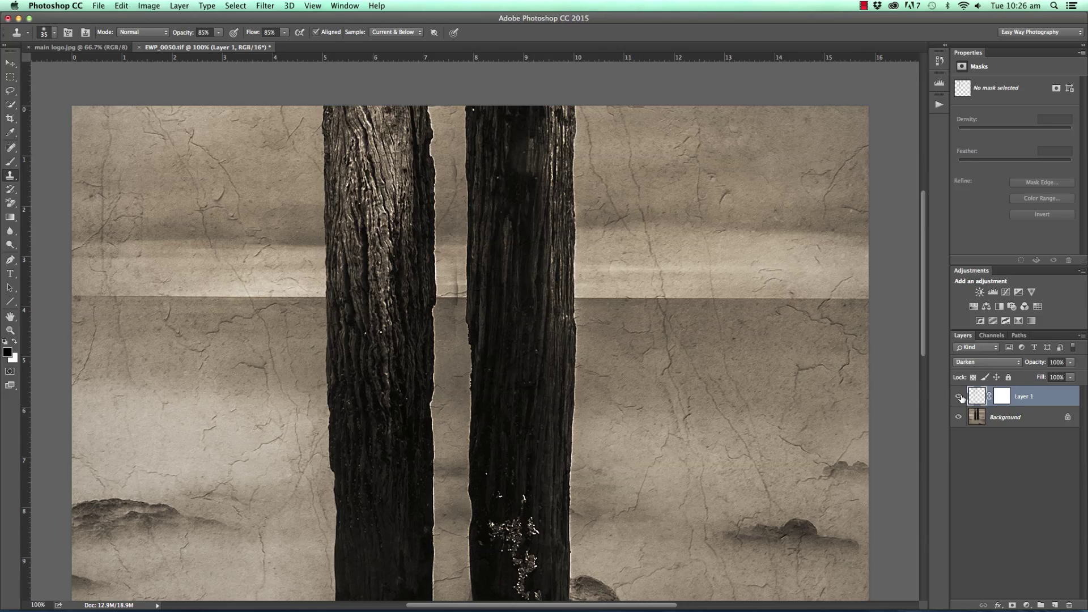
pyautogui.click(960, 397)
pyautogui.click(960, 397)
pyautogui.click(960, 398)
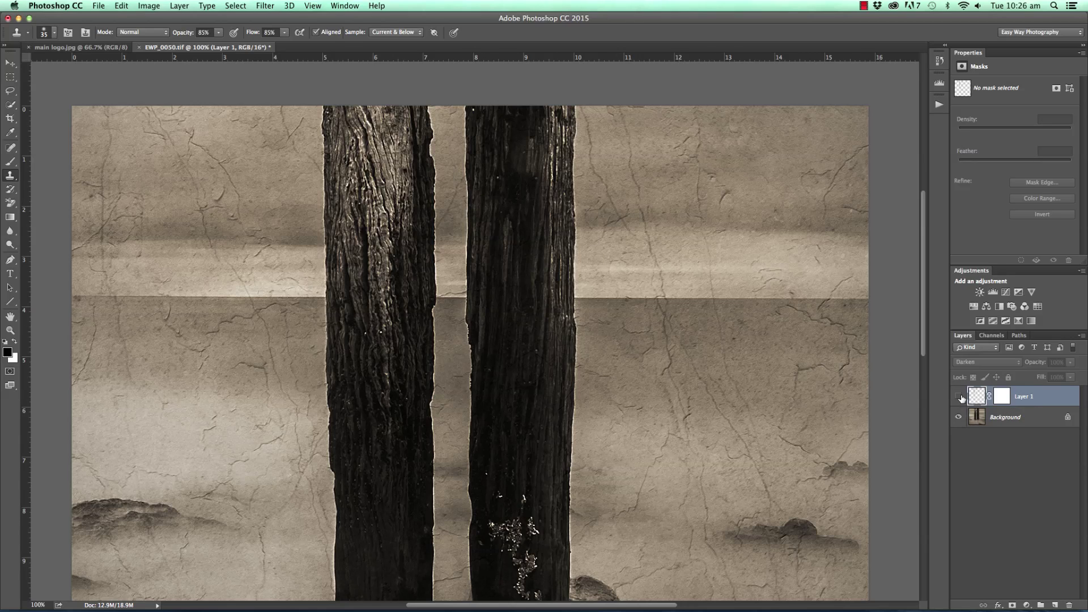
pyautogui.click(960, 397)
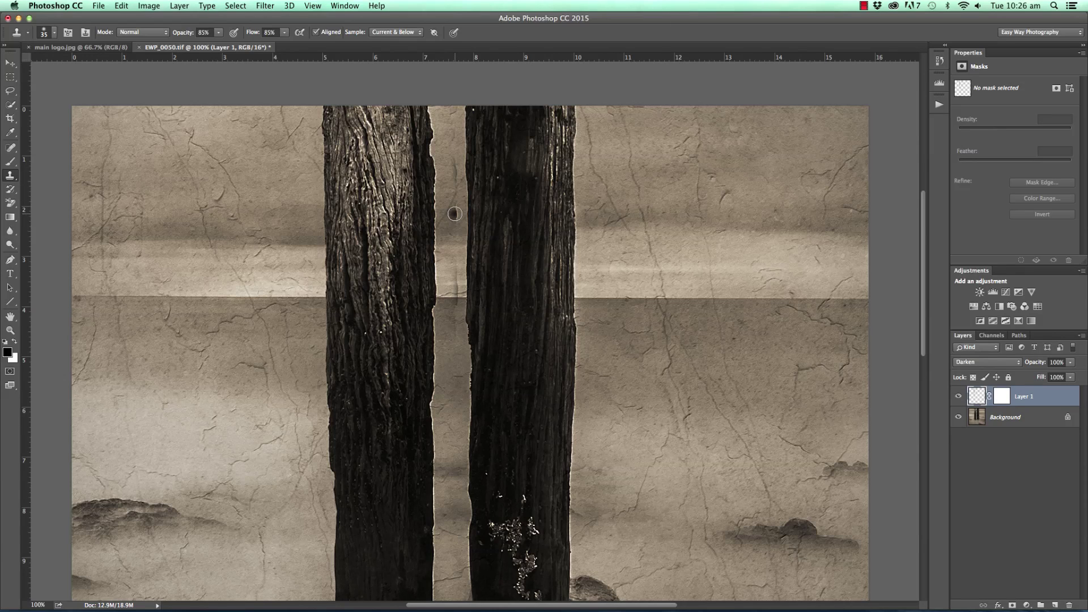
pyautogui.press('super+z')
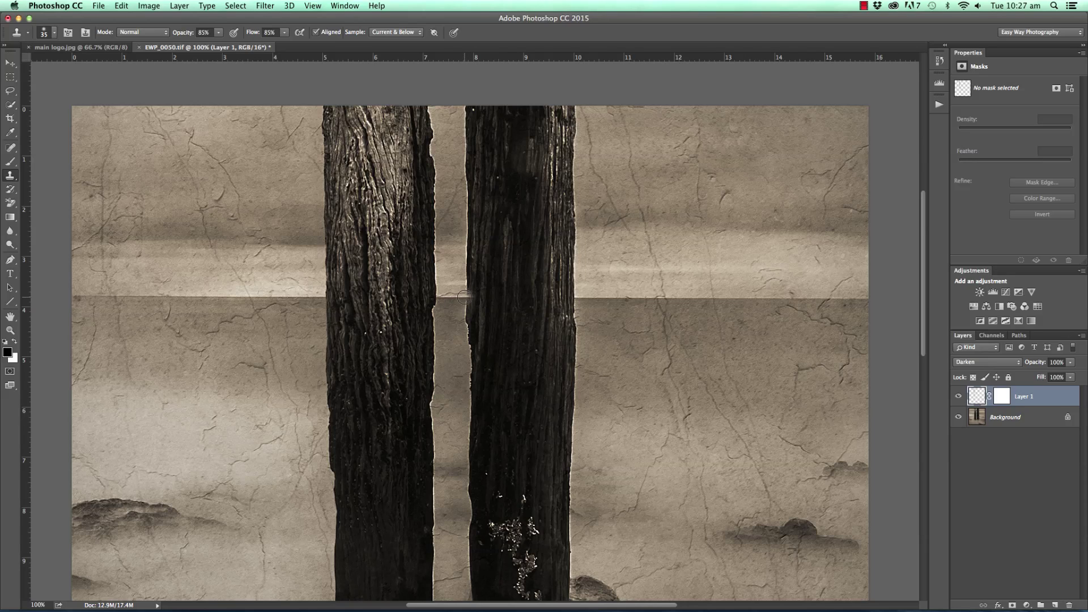
# Clone texture up and down the gap between the two posts to tone down its halo
pyautogui.moveTo(467, 297)
pyautogui.mouseDown()
pyautogui.moveTo(465, 104)
pyautogui.moveTo(469, 482)
pyautogui.moveTo(466, 309)
pyautogui.mouseUp()
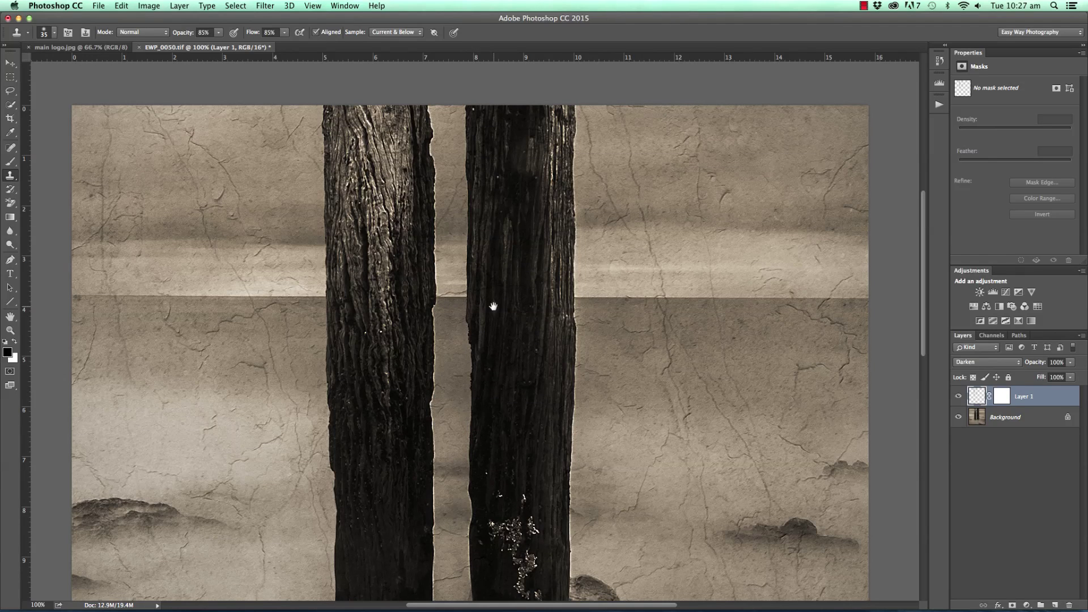
pyautogui.moveTo(502, 357); pyautogui.dragTo(499, 102)
pyautogui.moveTo(463, 228); pyautogui.dragTo(470, 389)
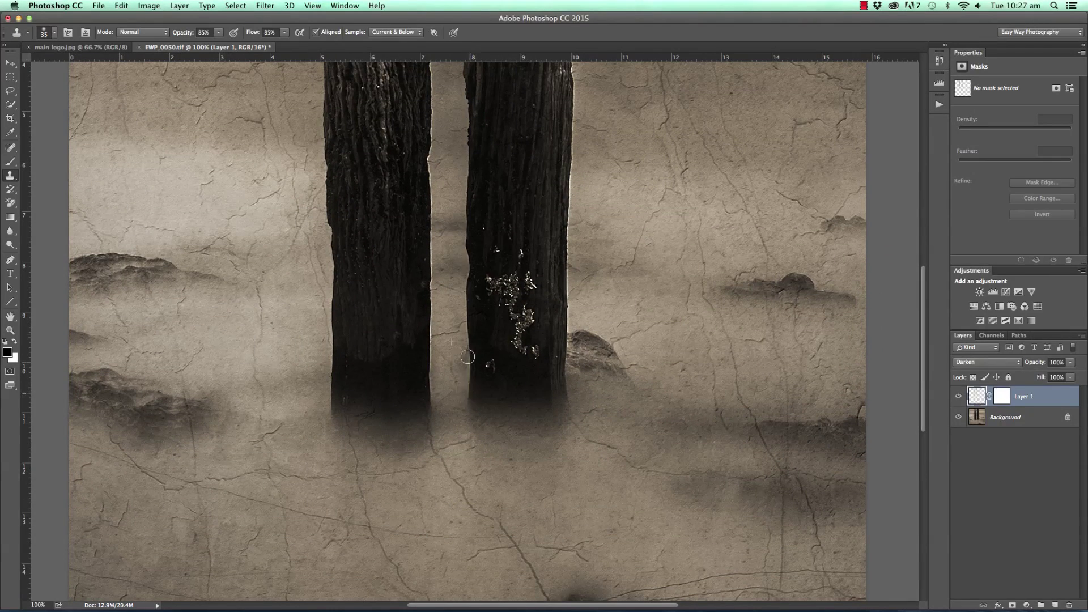
# Sample at the horizon beside the left post and clone away the glow along its right edge
pyautogui.scroll(3, 457, 195)
pyautogui.scroll(2, 456, 209)
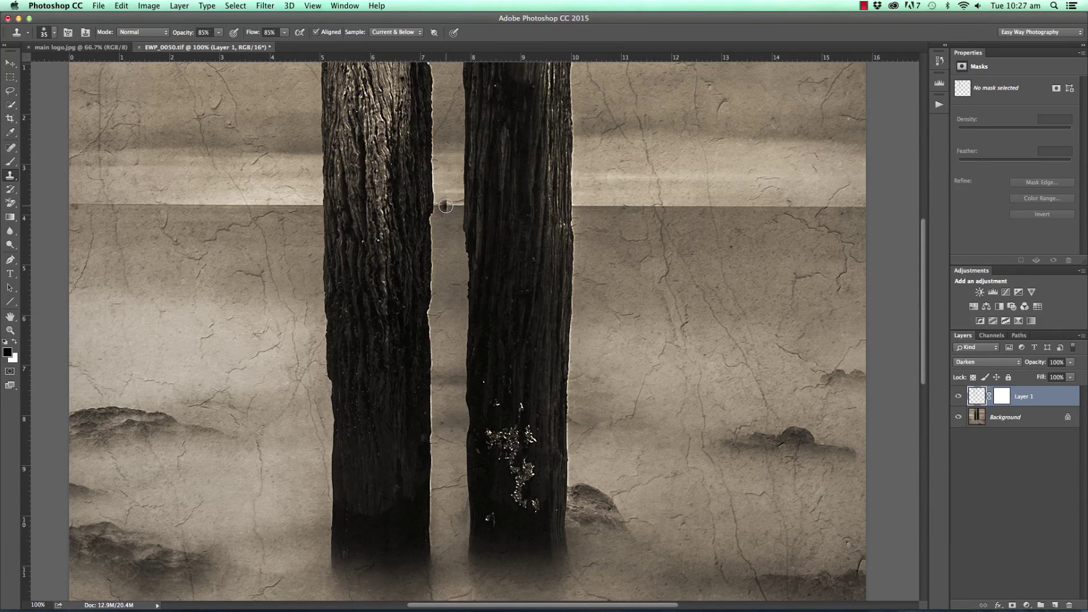
pyautogui.keyDown('alt'); pyautogui.click(446, 207); pyautogui.keyUp('alt')
pyautogui.moveTo(434, 206); pyautogui.dragTo(431, 79)
pyautogui.scroll(5, 456, 107)
pyautogui.moveTo(414, 144)
pyautogui.mouseDown()
pyautogui.moveTo(422, 331)
pyautogui.moveTo(417, 144)
pyautogui.moveTo(421, 411)
pyautogui.mouseUp()
pyautogui.scroll(-3, 424, 258)
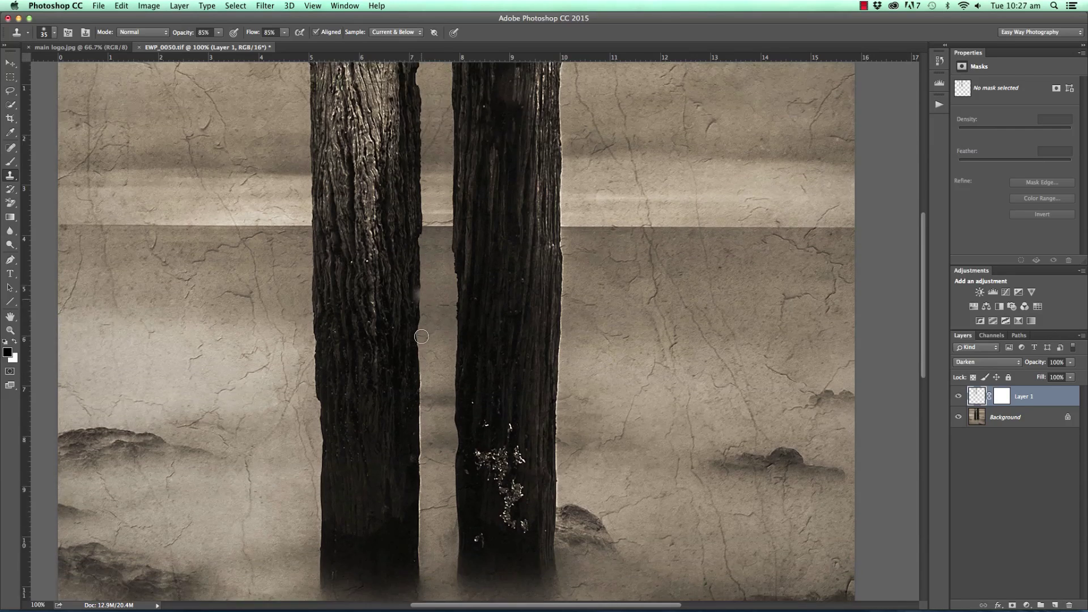
pyautogui.scroll(-4, 421, 309)
pyautogui.moveTo(421, 308)
pyautogui.mouseDown()
pyautogui.moveTo(419, 524)
pyautogui.moveTo(423, 416)
pyautogui.mouseUp()
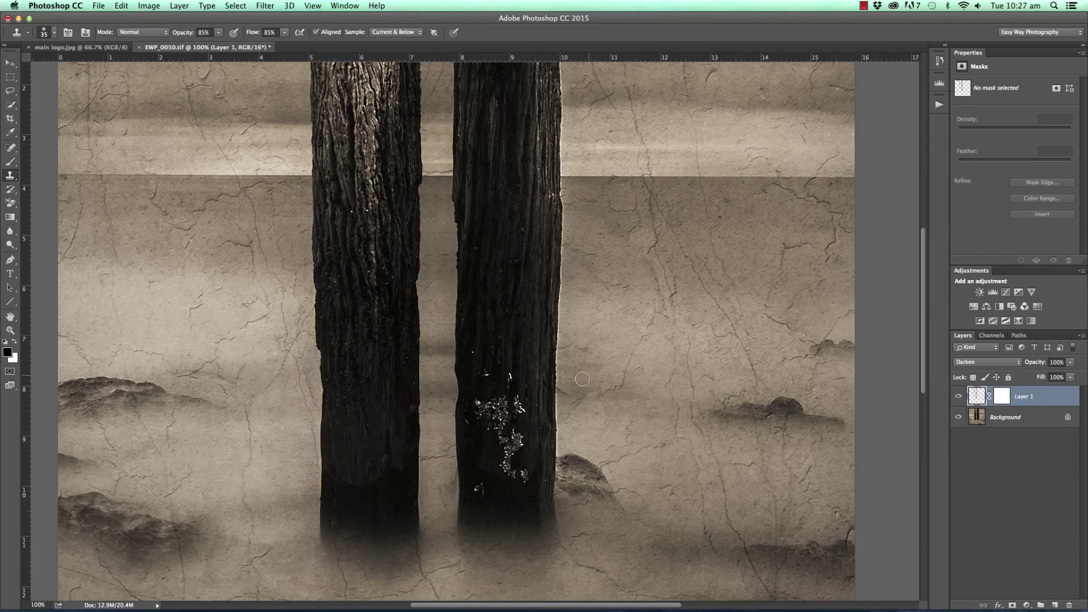
# Clone over the halo up and down the right post's outer right edge
pyautogui.scroll(5, 583, 374)
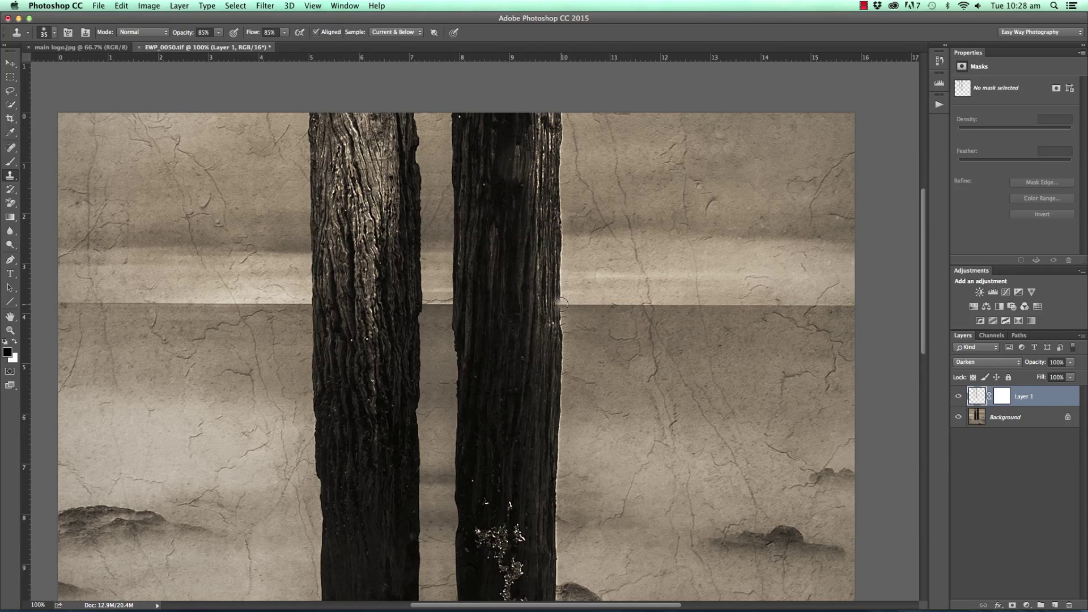
pyautogui.moveTo(561, 305); pyautogui.dragTo(559, 210)
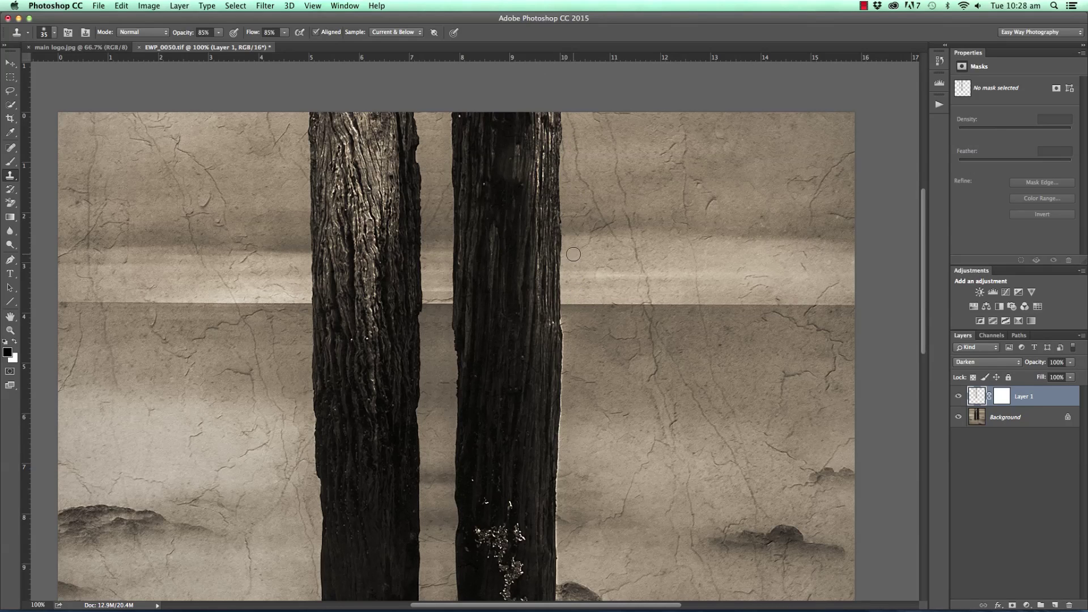
pyautogui.scroll(-4, 567, 244)
pyautogui.scroll(-3, 573, 254)
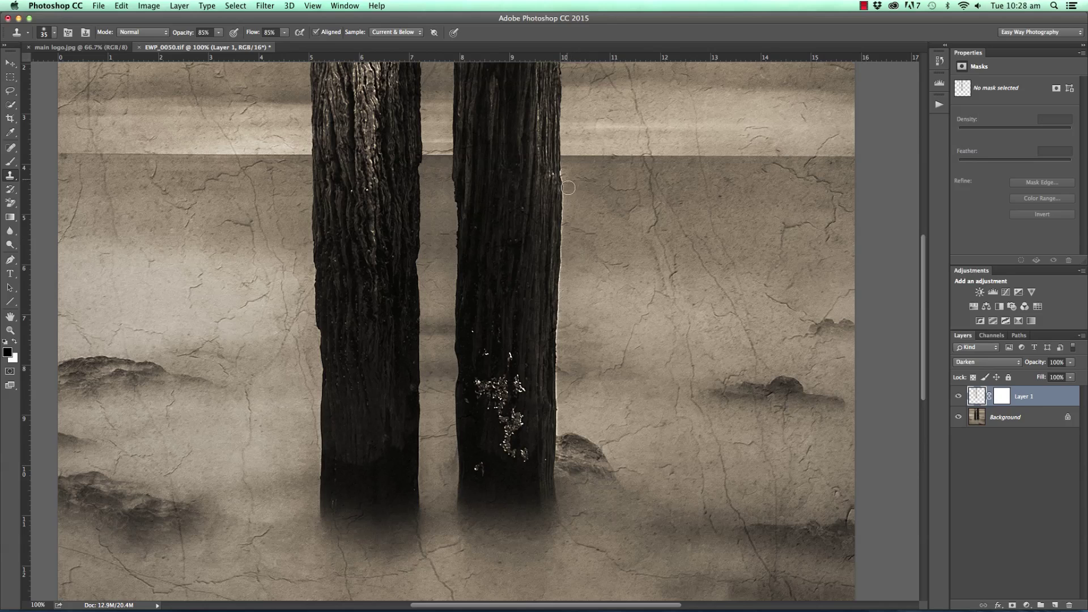
pyautogui.moveTo(561, 180); pyautogui.dragTo(556, 486)
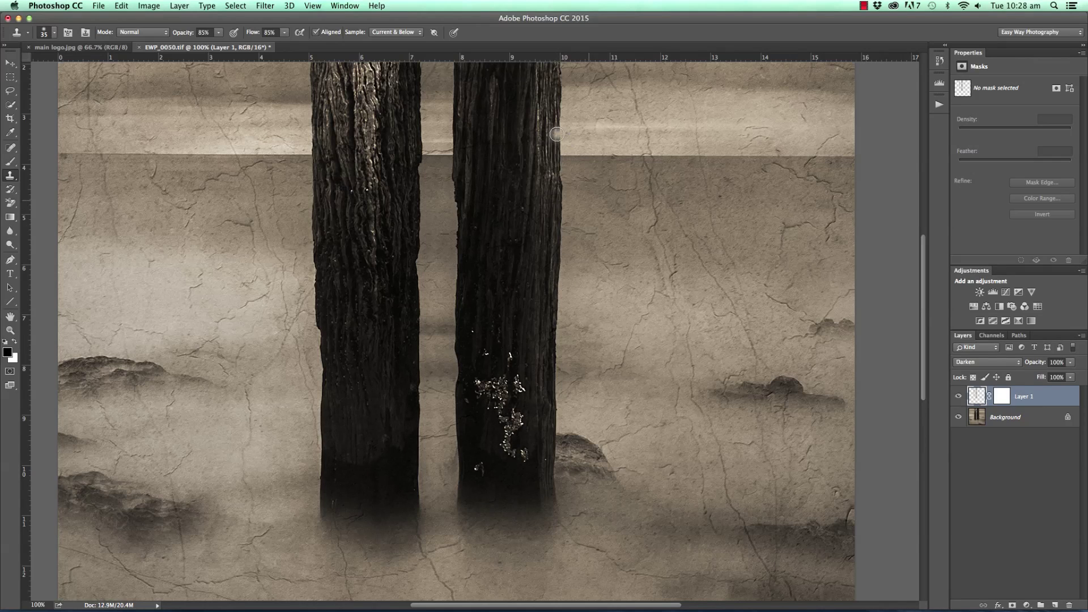
pyautogui.click(958, 398)
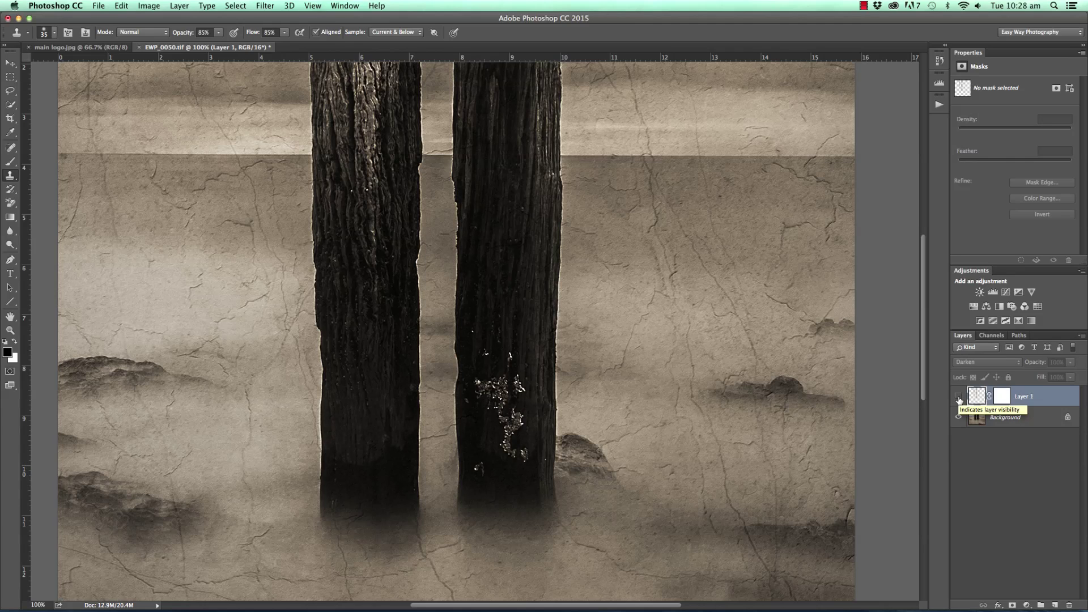
pyautogui.click(959, 398)
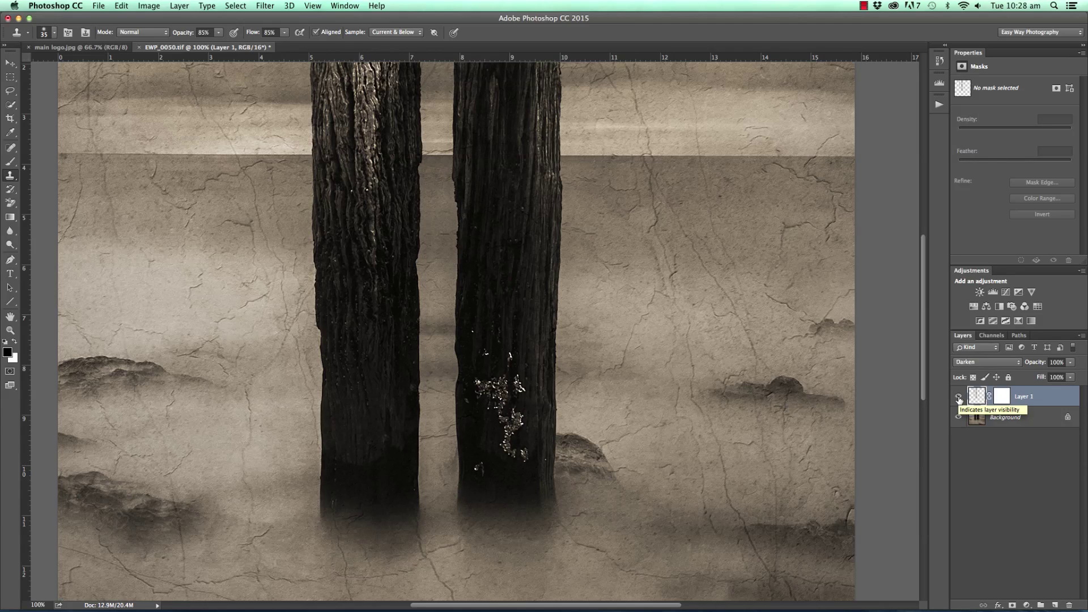
pyautogui.click(958, 398)
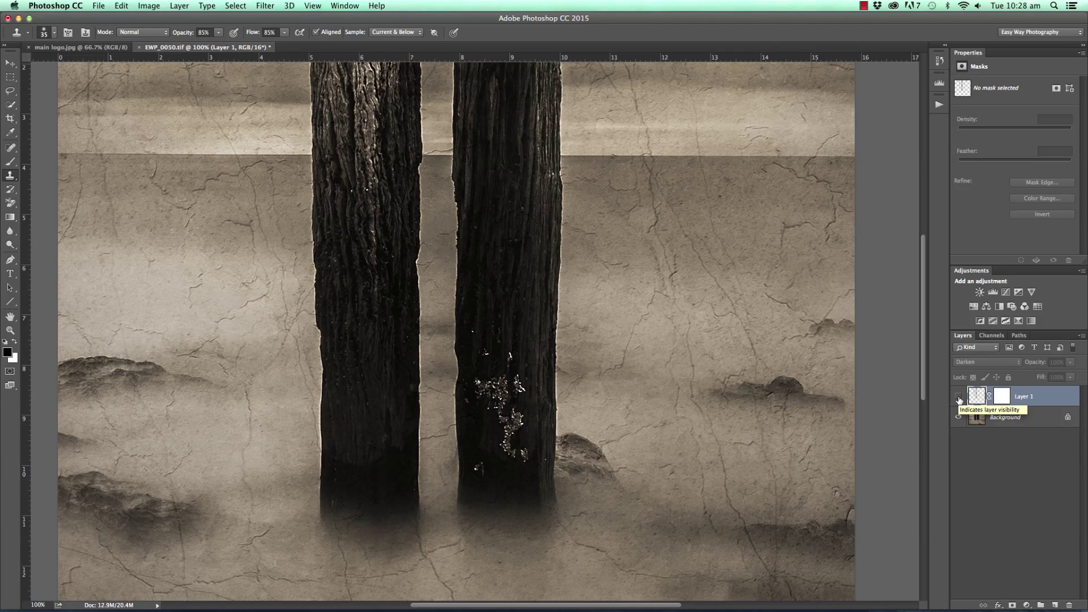
pyautogui.click(959, 398)
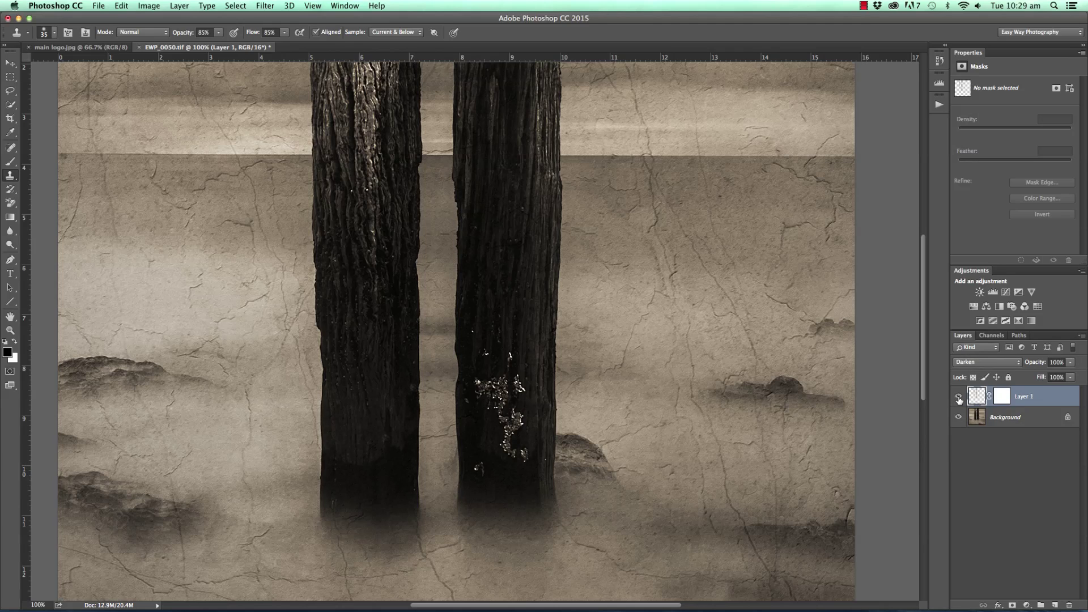
pyautogui.click(959, 398)
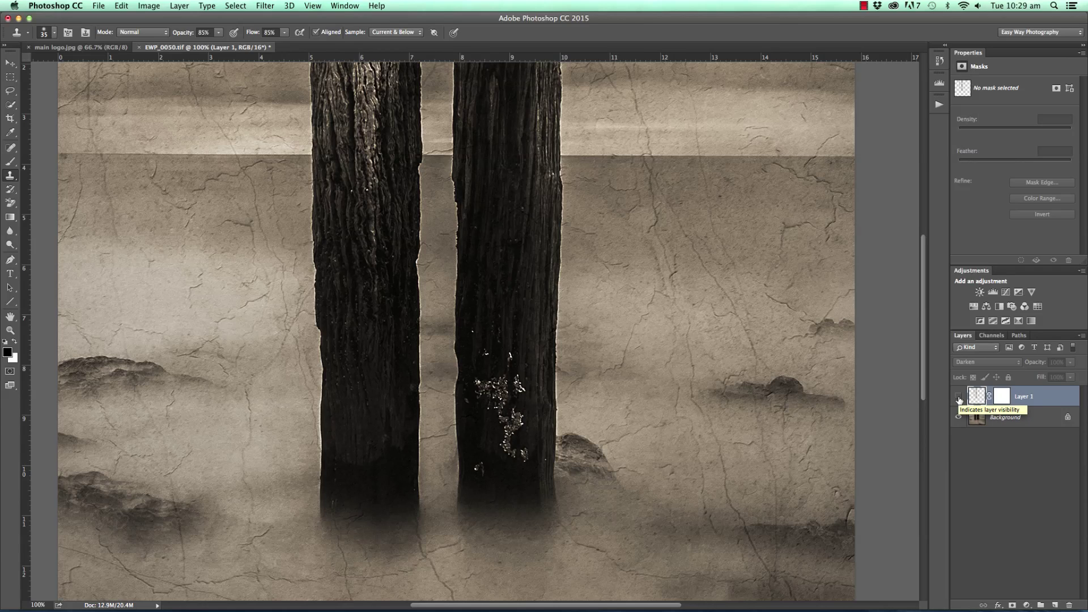
pyautogui.click(958, 398)
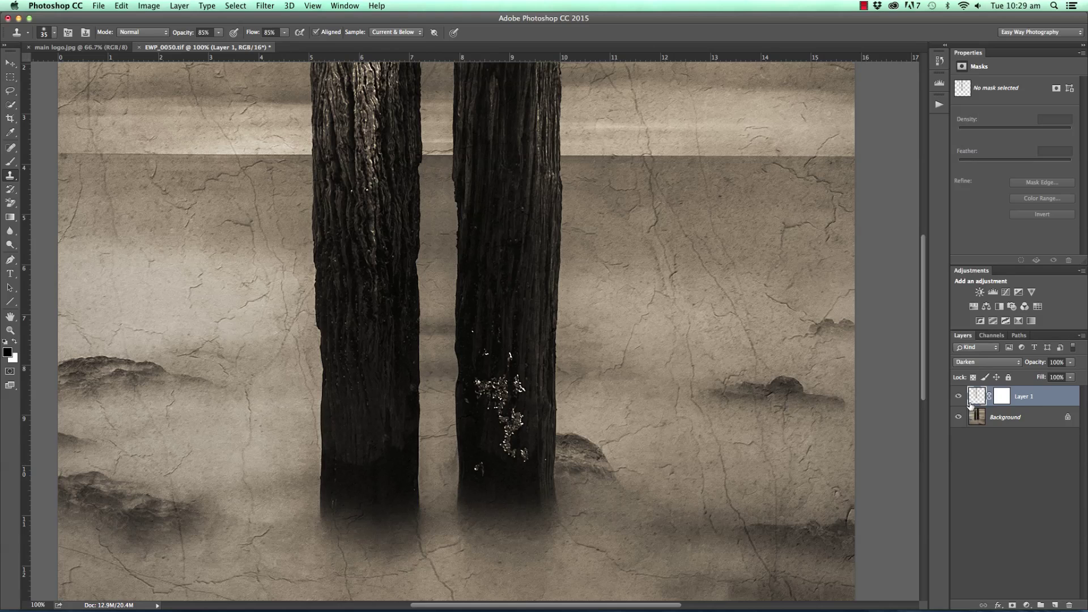
pyautogui.scroll(5, 552, 273)
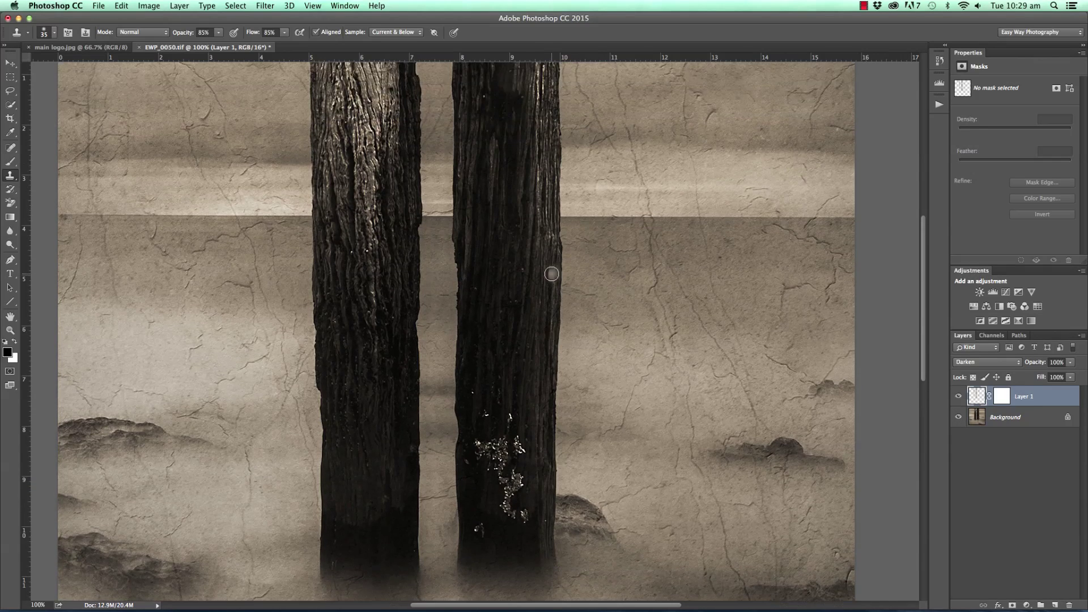